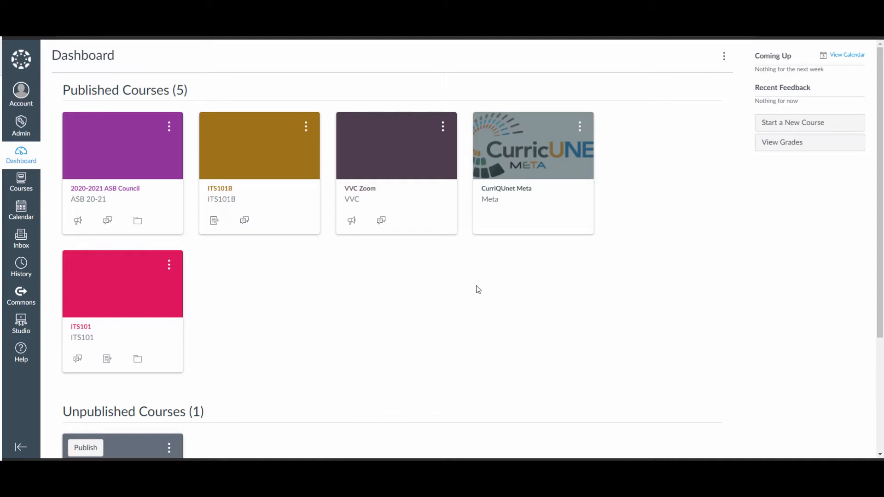
# Open VVC Zoom in the ITS101B course, dismiss the Zoom help pane and start scheduling a new meeting.
pyautogui.click(220, 196)
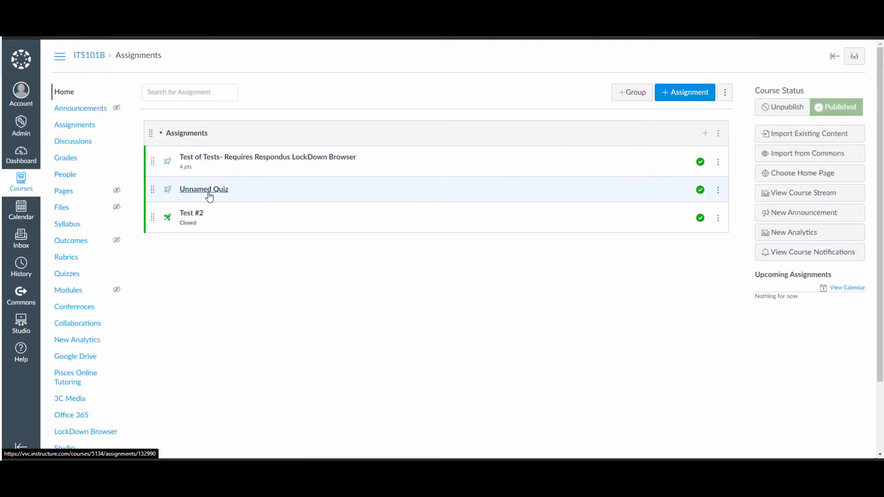
pyautogui.scroll(-2, 100, 251)
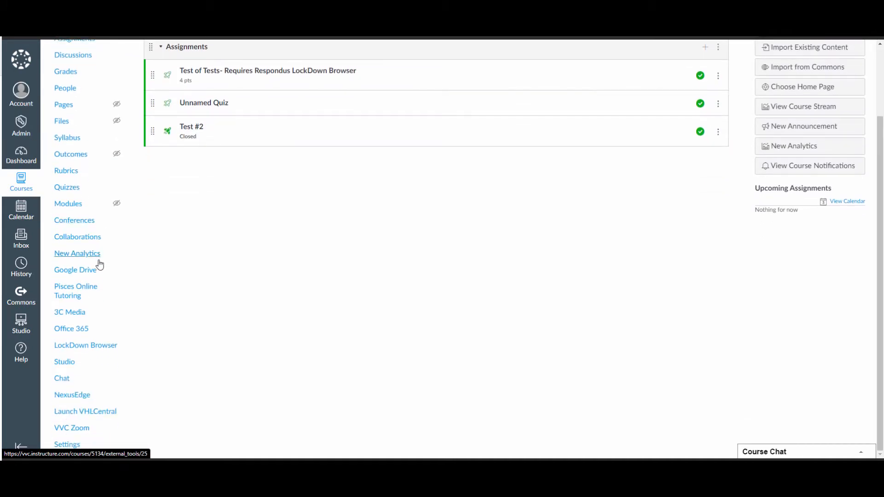
pyautogui.click(76, 430)
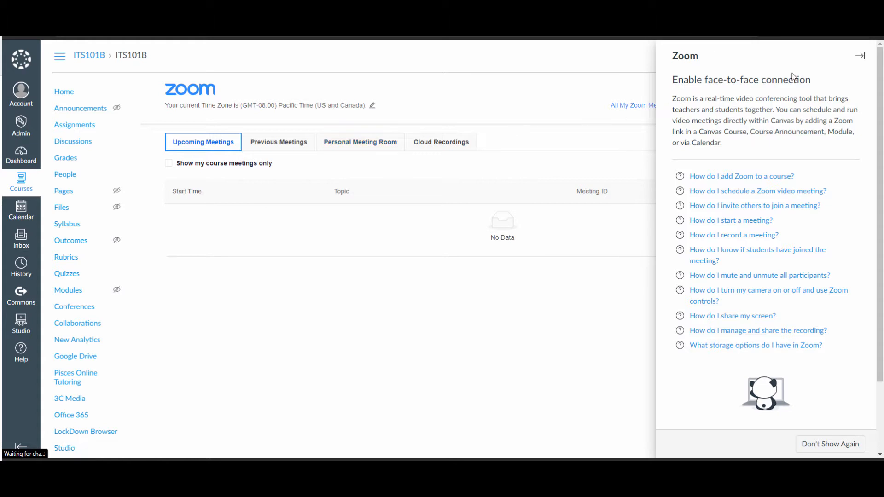
pyautogui.click(856, 63)
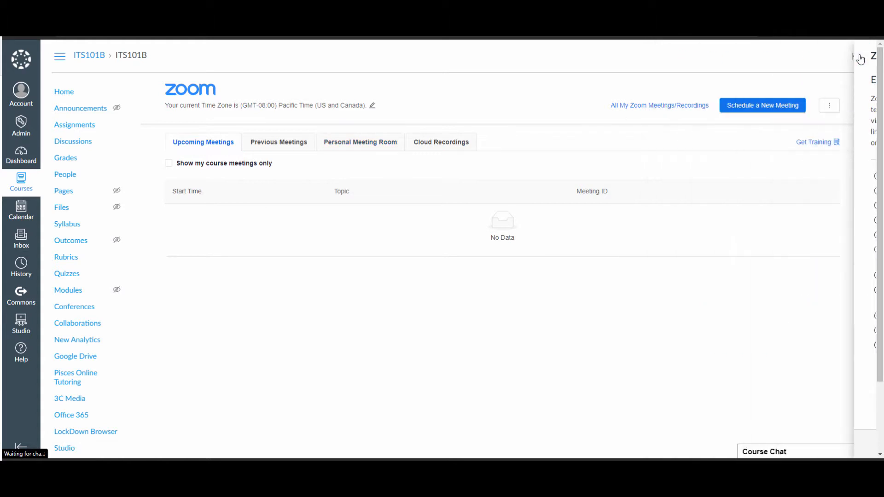
pyautogui.click(751, 106)
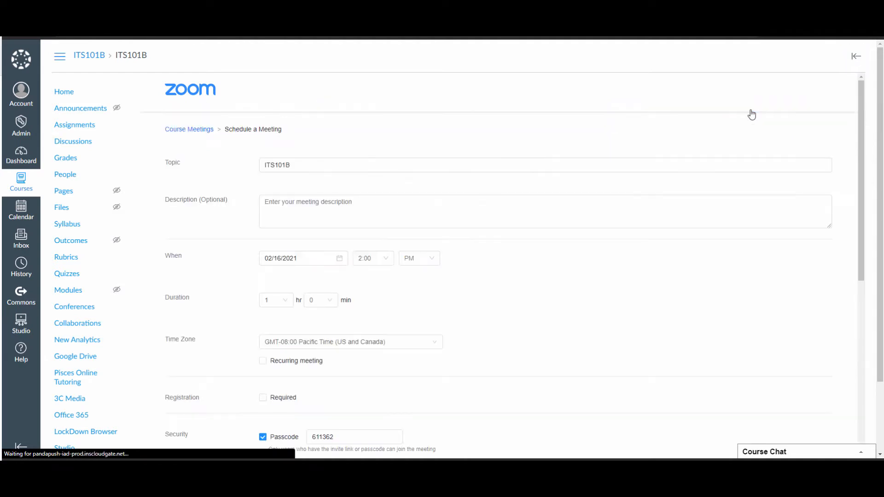
# Set the meeting topic to "ITS101B-Test Meeting" and the description to "Test Schedule".
pyautogui.click(463, 166)
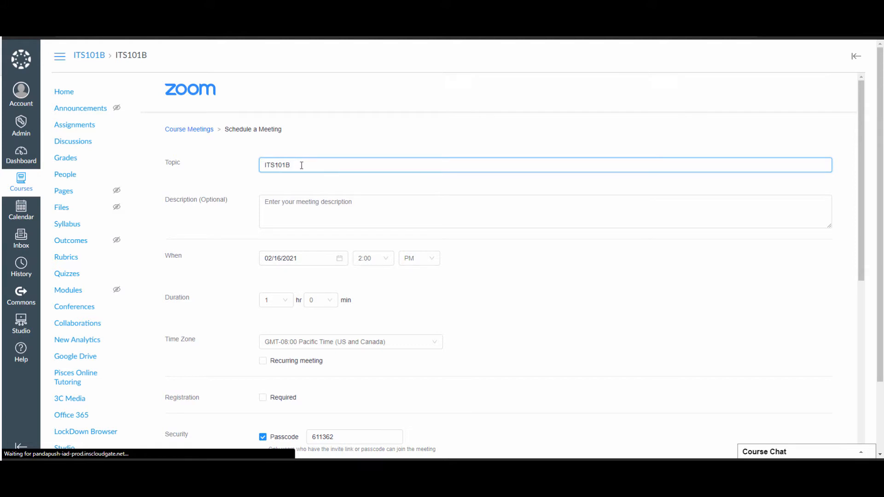
pyautogui.write('-Test Meeting')
pyautogui.click(307, 207)
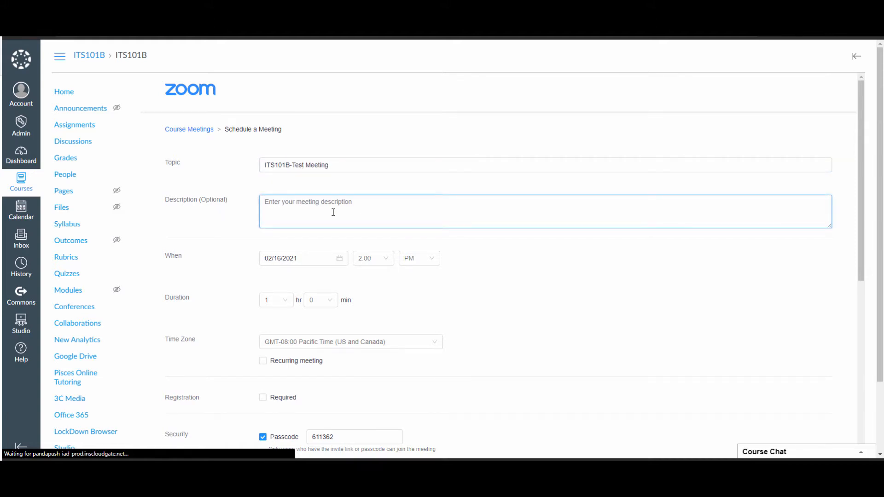
pyautogui.write('ule')
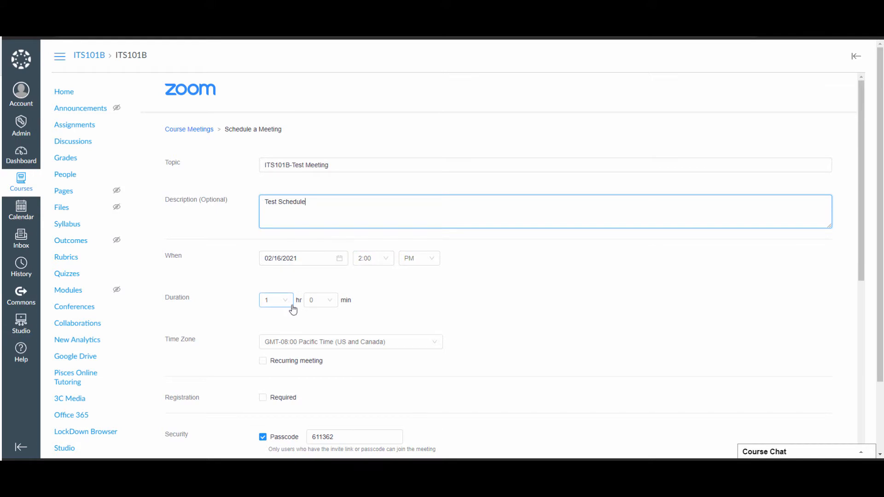
# Turn on the host's video for the meeting and save the meeting.
pyautogui.scroll(-3, 426, 346)
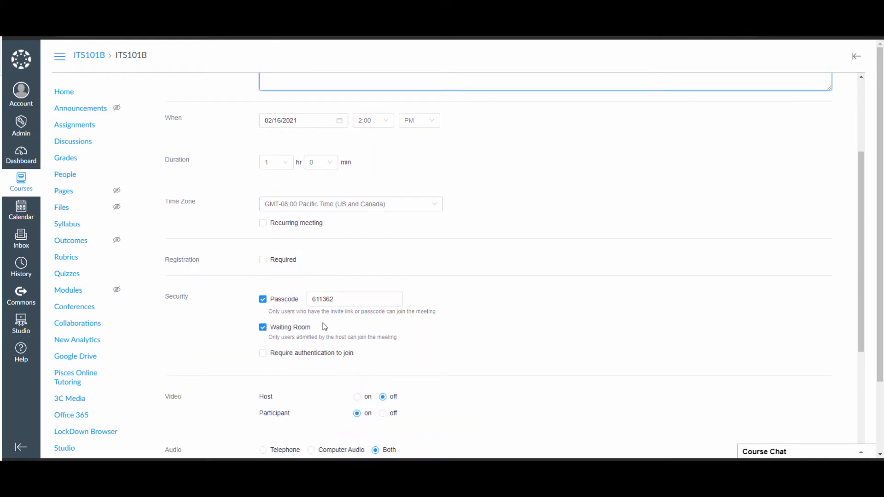
pyautogui.click(365, 300)
pyautogui.scroll(-3, 488, 320)
pyautogui.scroll(-1, 488, 319)
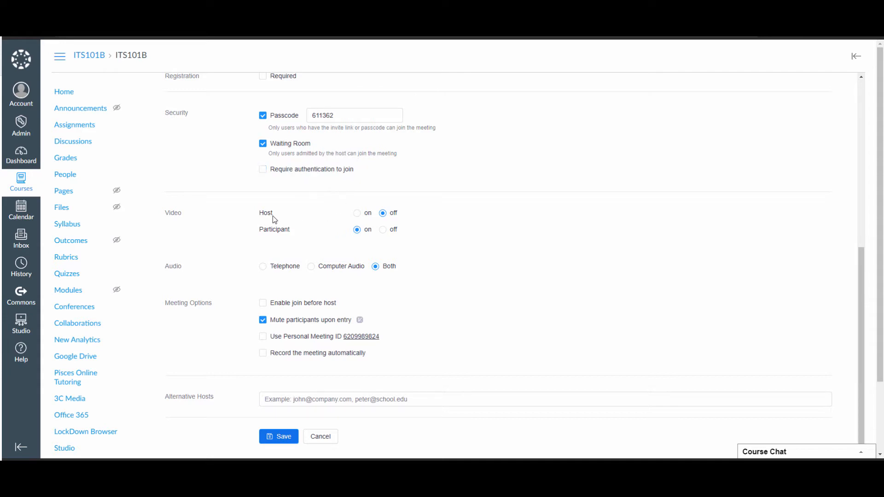
pyautogui.click(357, 214)
pyautogui.scroll(-1, 426, 293)
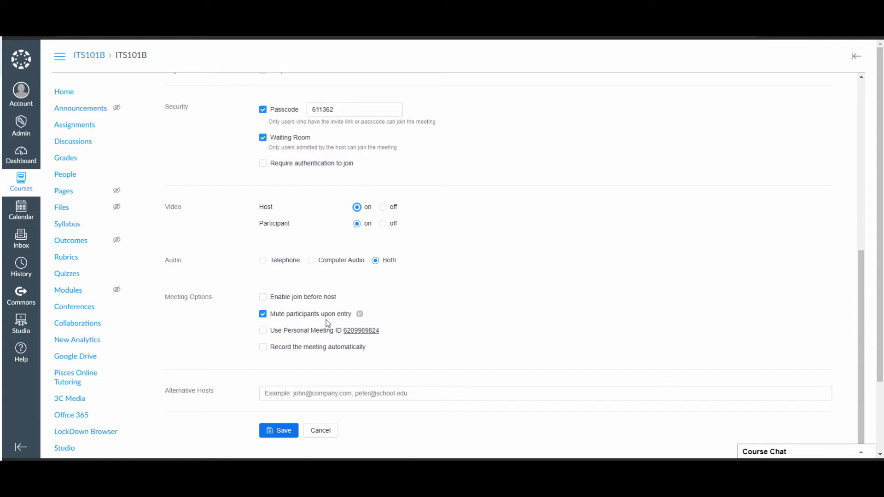
pyautogui.click(353, 389)
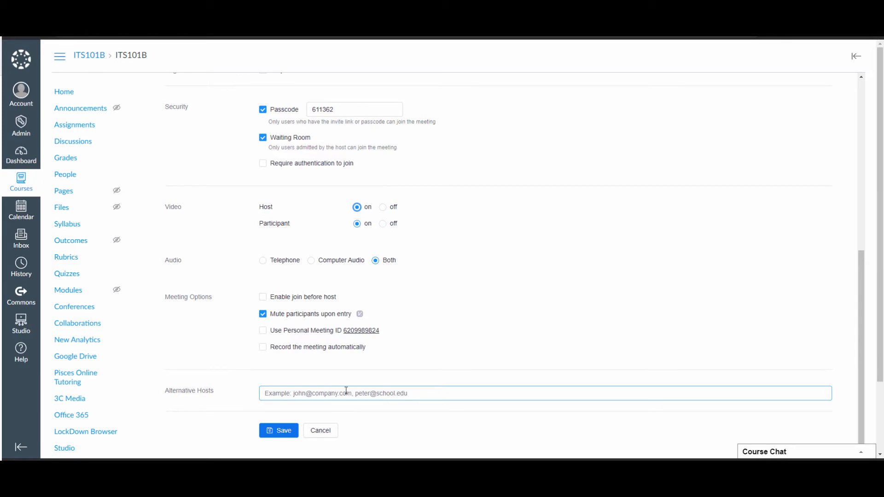
pyautogui.click(281, 431)
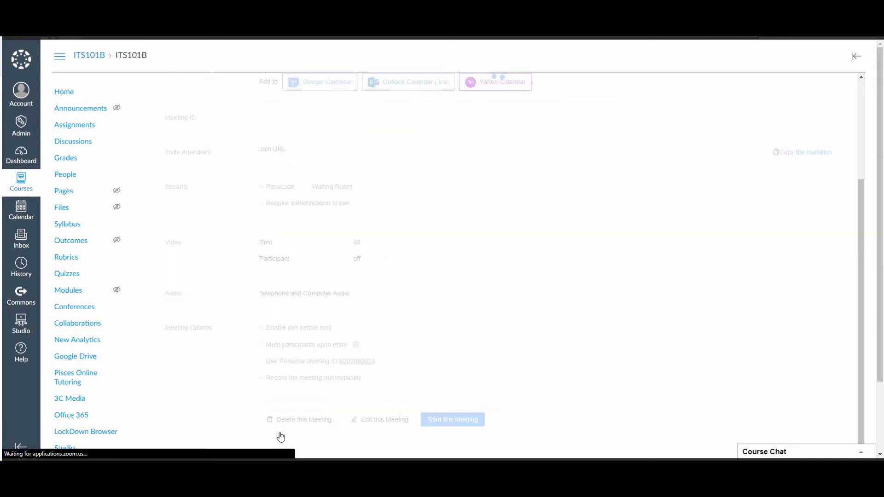
# Review the saved meeting's details and check its entry in the Canvas calendar.
pyautogui.scroll(1, 676, 260)
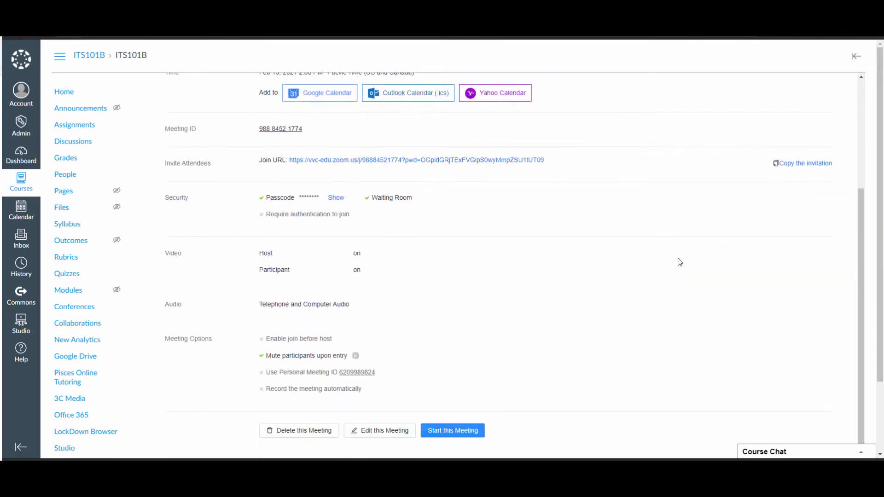
pyautogui.scroll(2, 559, 213)
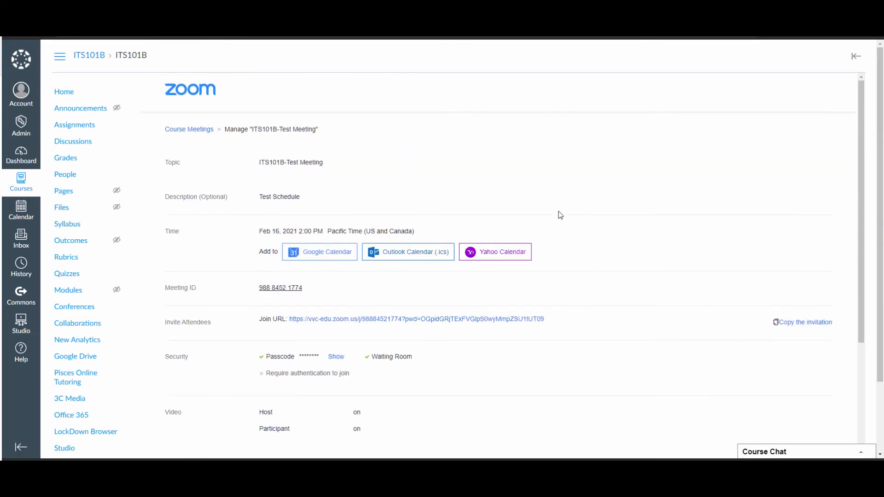
pyautogui.scroll(-4, 558, 213)
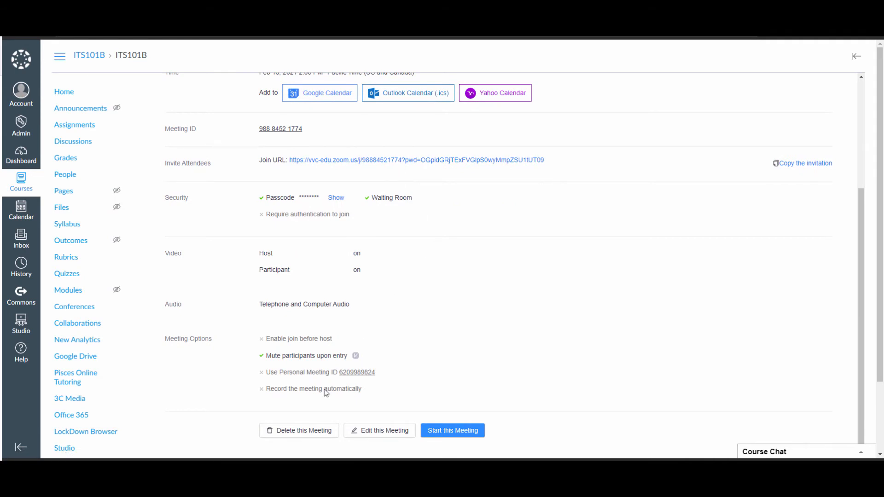
pyautogui.scroll(3, 391, 375)
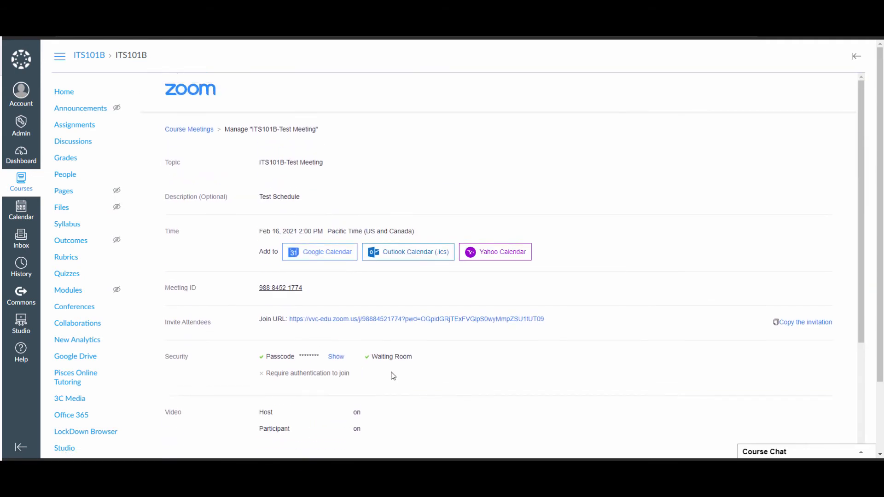
pyautogui.click(24, 215)
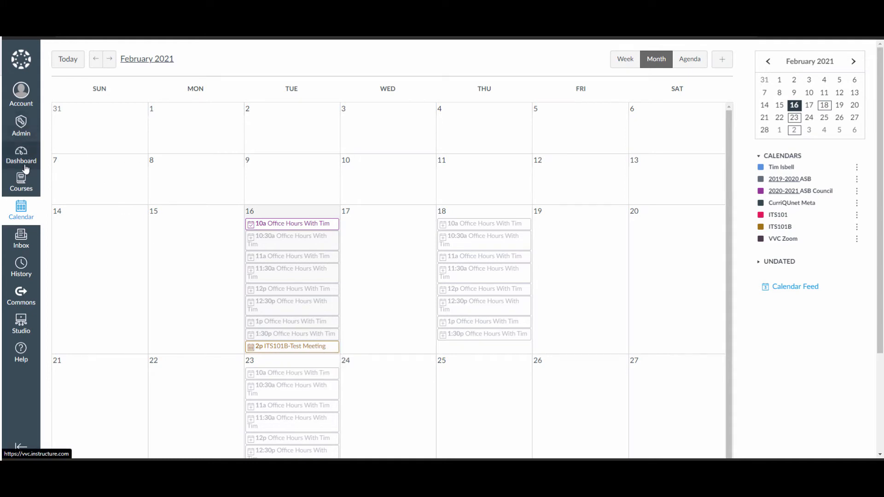
# View the ITS101B course and its calendar as a student, then leave Student View.
pyautogui.click(28, 182)
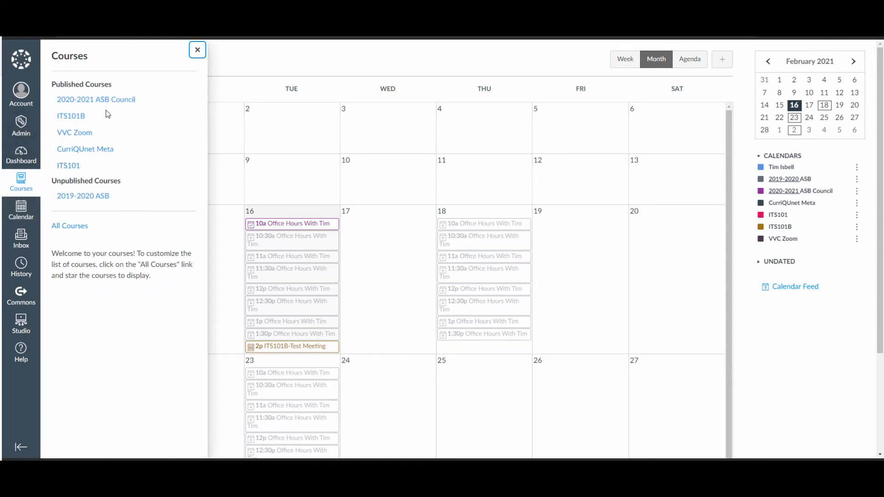
pyautogui.click(78, 120)
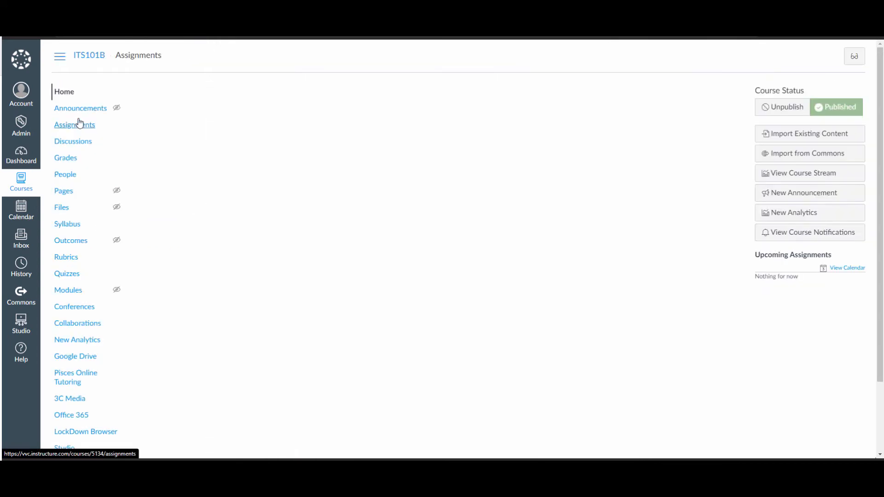
pyautogui.click(849, 64)
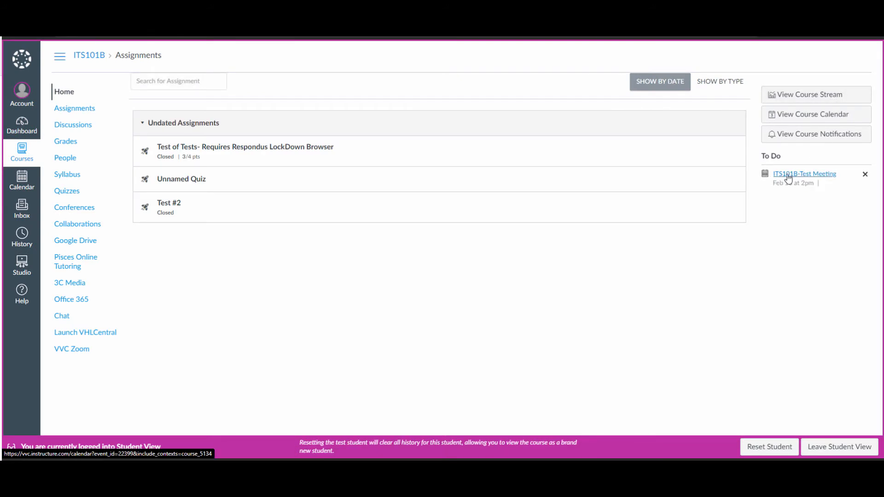
pyautogui.click(796, 121)
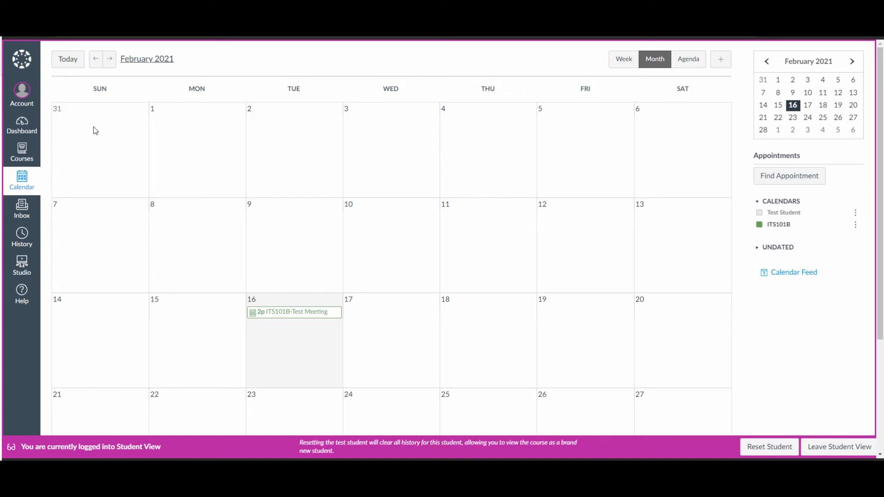
pyautogui.click(833, 453)
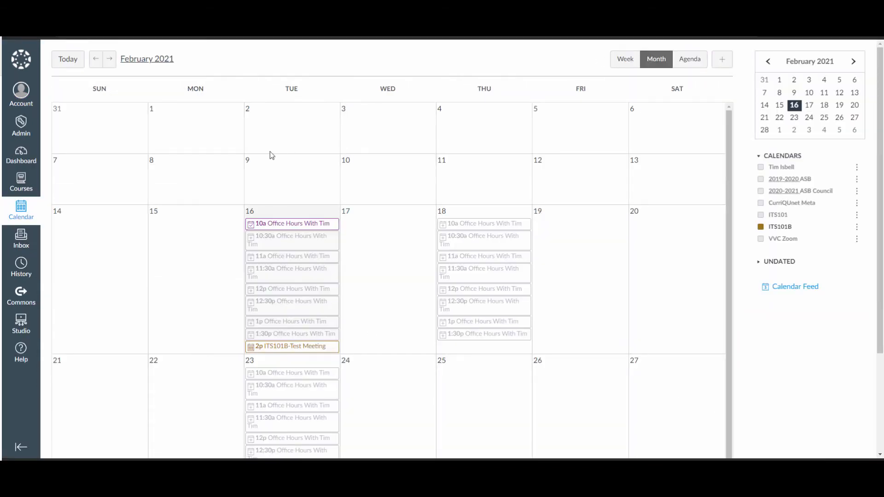
# Return to VVC Zoom in the ITS101B course, dismiss the help pane and start scheduling another meeting.
pyautogui.click(22, 184)
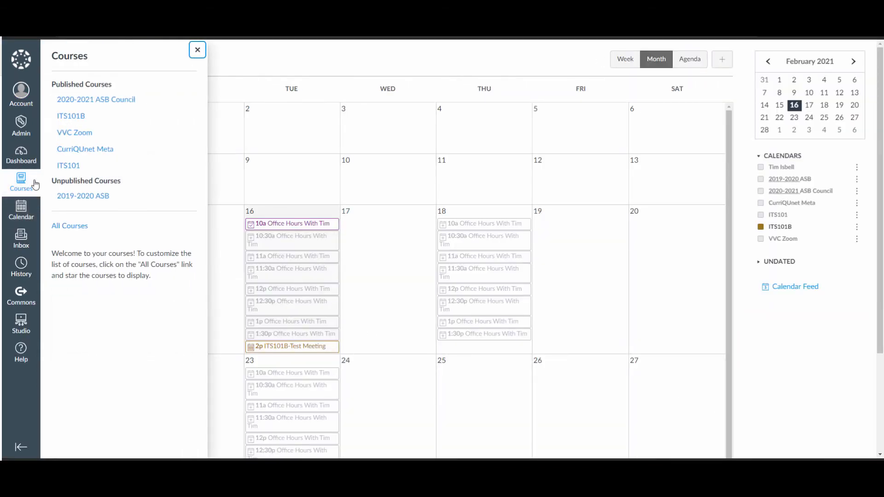
pyautogui.click(69, 121)
pyautogui.scroll(-2, 103, 264)
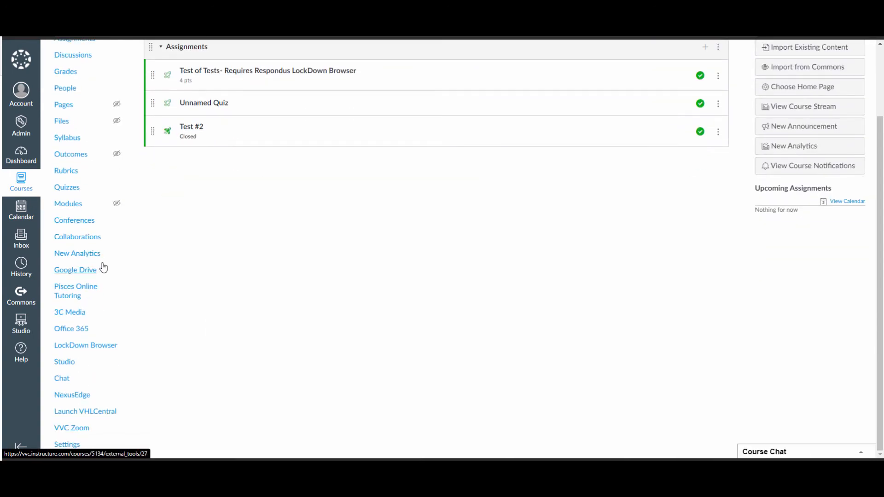
pyautogui.click(79, 431)
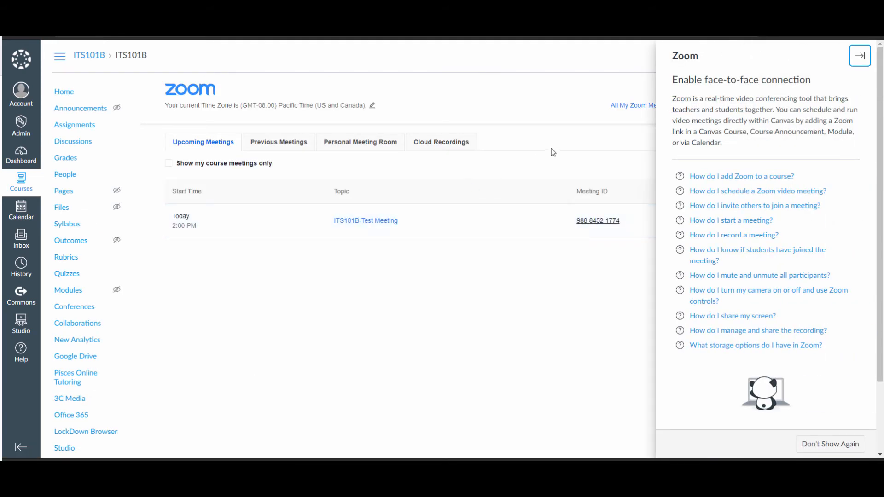
pyautogui.click(859, 59)
pyautogui.click(769, 107)
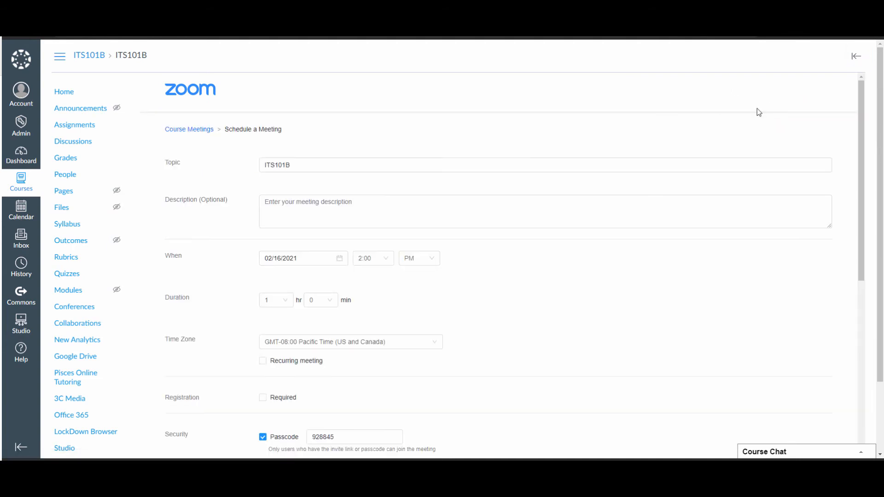
# Set the second meeting's topic to "ITS101B-Test2" and its description to "Test Recurring Meetings".
pyautogui.click(430, 169)
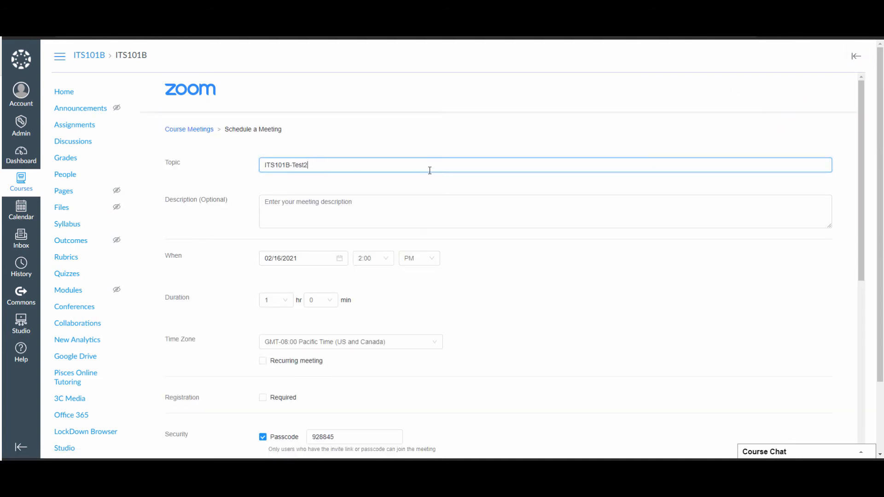
pyautogui.click(465, 208)
pyautogui.write('Tes')
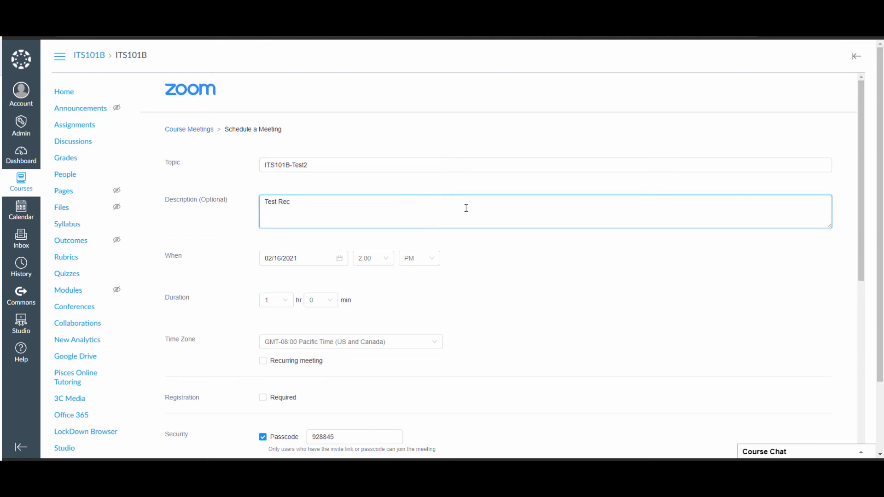
pyautogui.write('t Recurring Meetings')
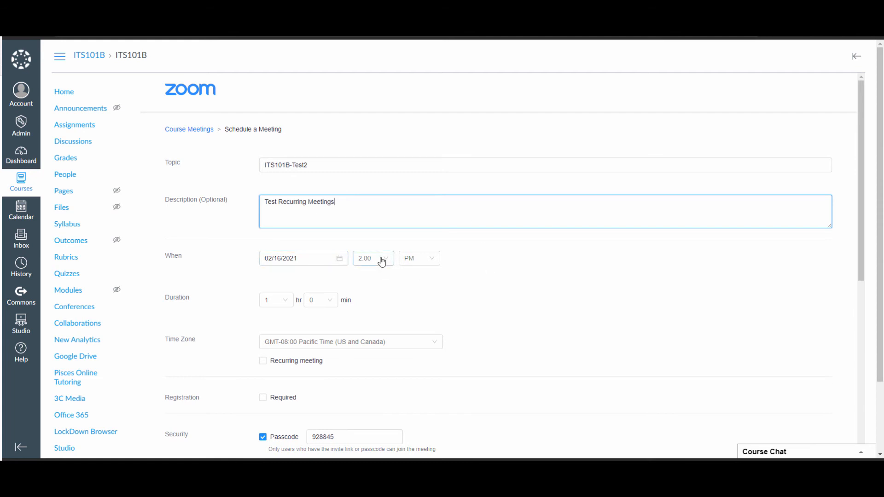
# Schedule the second meeting to start on 02/17/2021 at 10:00 AM.
pyautogui.click(339, 257)
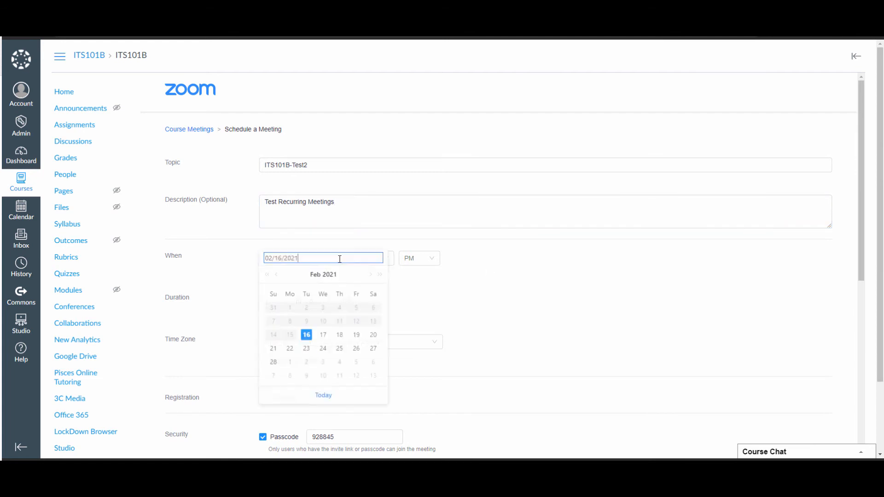
pyautogui.click(323, 336)
pyautogui.click(388, 260)
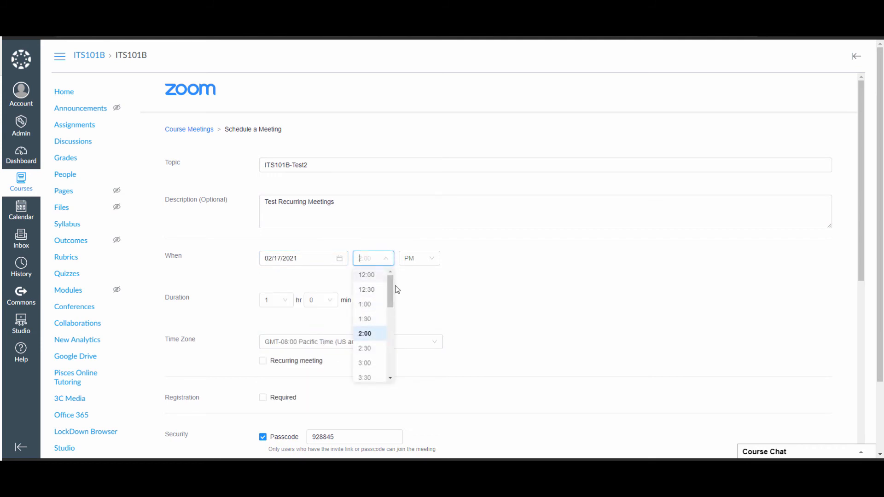
pyautogui.scroll(-3, 367, 357)
pyautogui.scroll(-3, 367, 358)
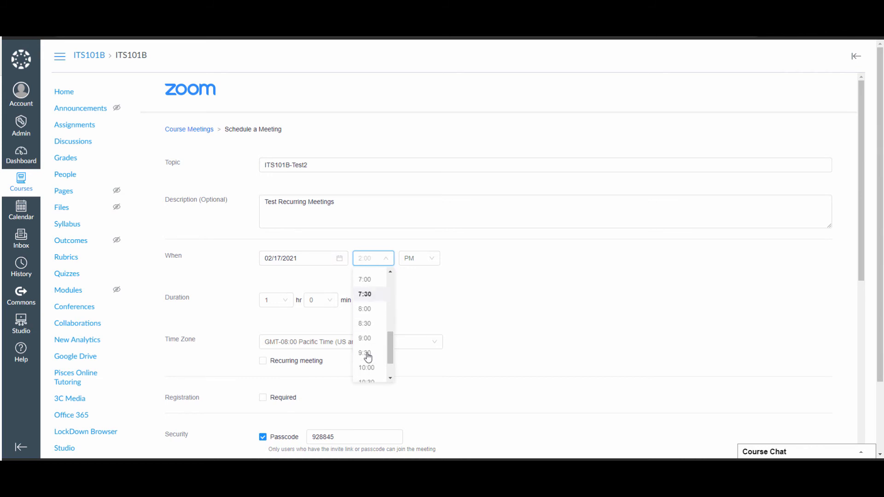
pyautogui.click(366, 341)
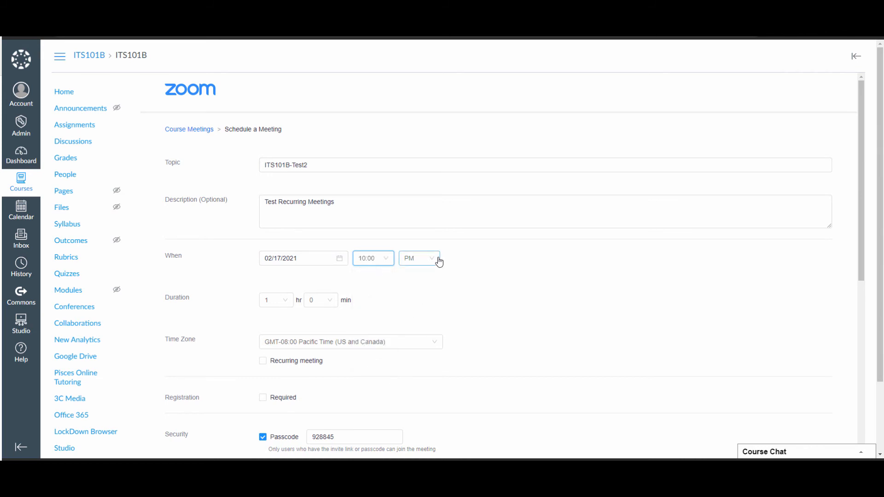
pyautogui.click(435, 259)
pyautogui.click(419, 275)
# Set the second meeting's duration to 1 hour and make it a recurring meeting.
pyautogui.click(283, 305)
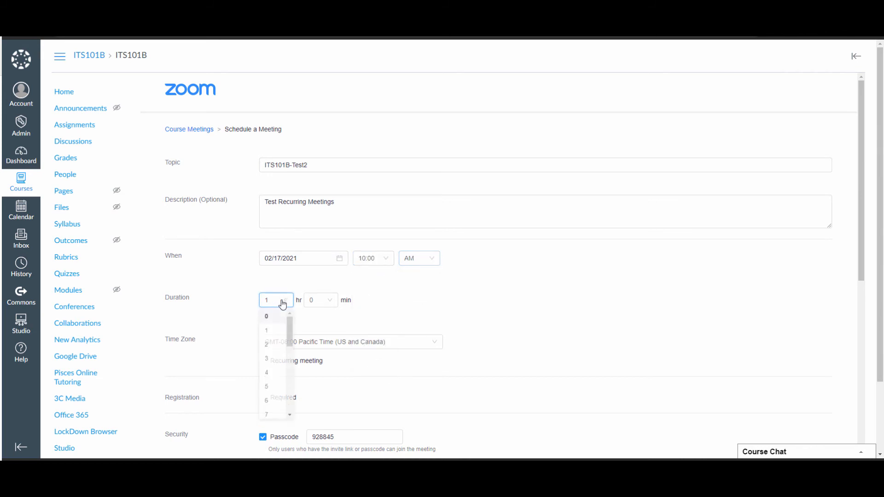
pyautogui.click(273, 335)
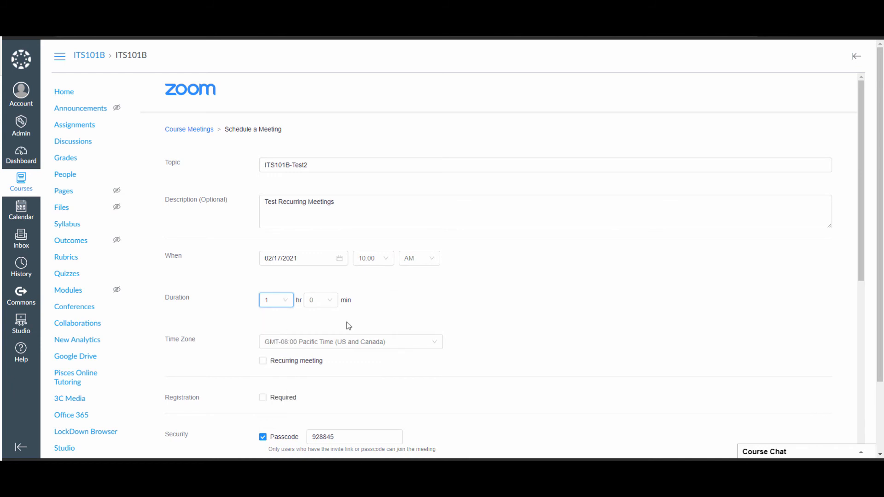
pyautogui.scroll(-1, 356, 325)
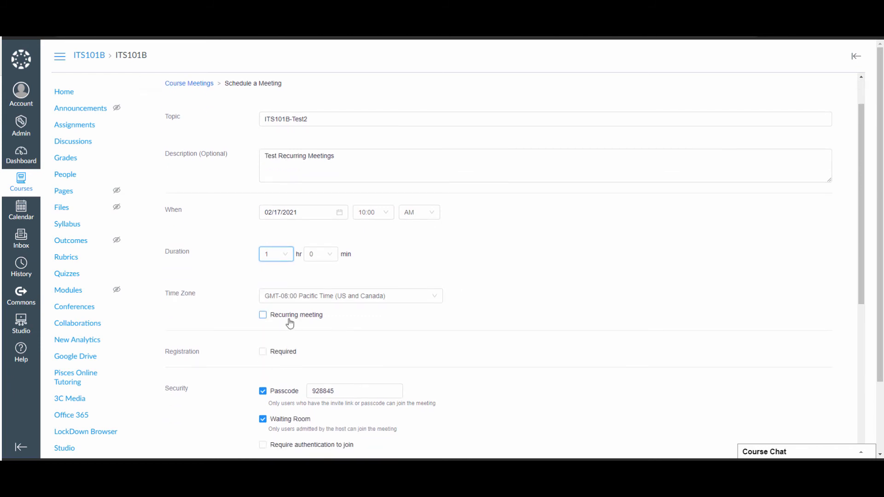
pyautogui.click(263, 316)
pyautogui.scroll(-3, 628, 302)
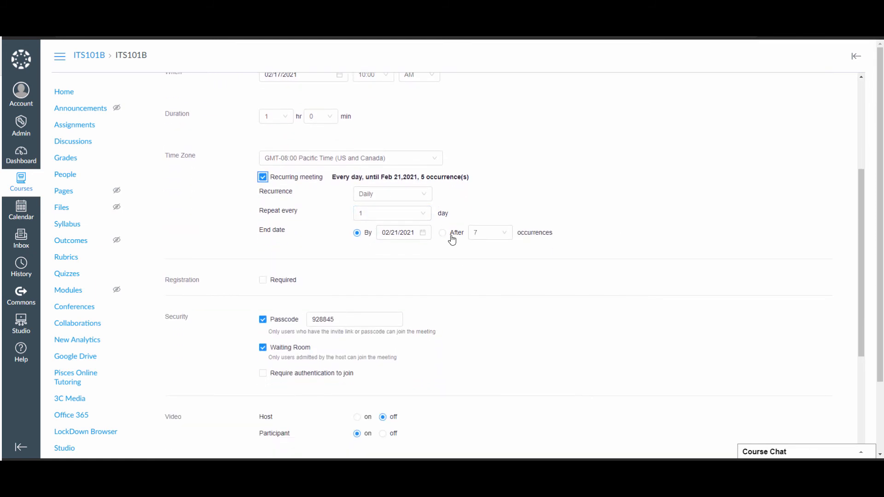
# Set the recurrence to weekly, occurring on Monday, Wednesday and Friday instead of Tuesday.
pyautogui.click(425, 199)
pyautogui.click(401, 226)
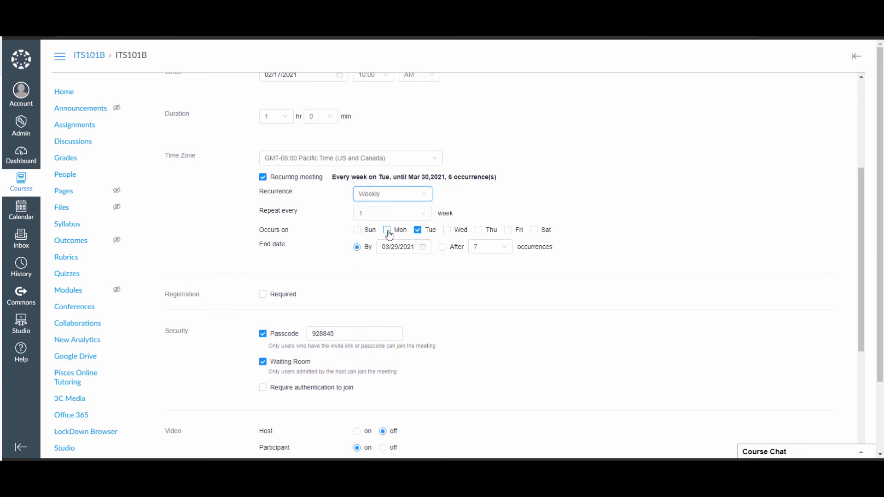
pyautogui.click(389, 234)
pyautogui.click(418, 232)
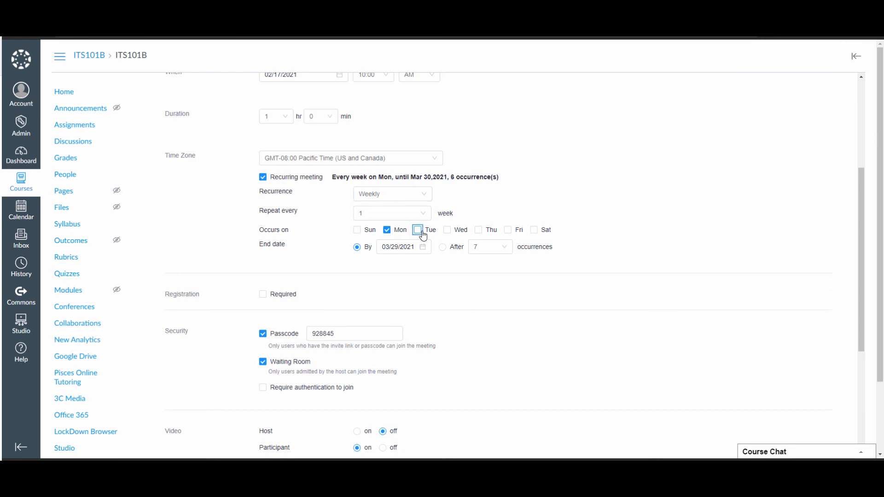
pyautogui.click(453, 234)
pyautogui.click(507, 230)
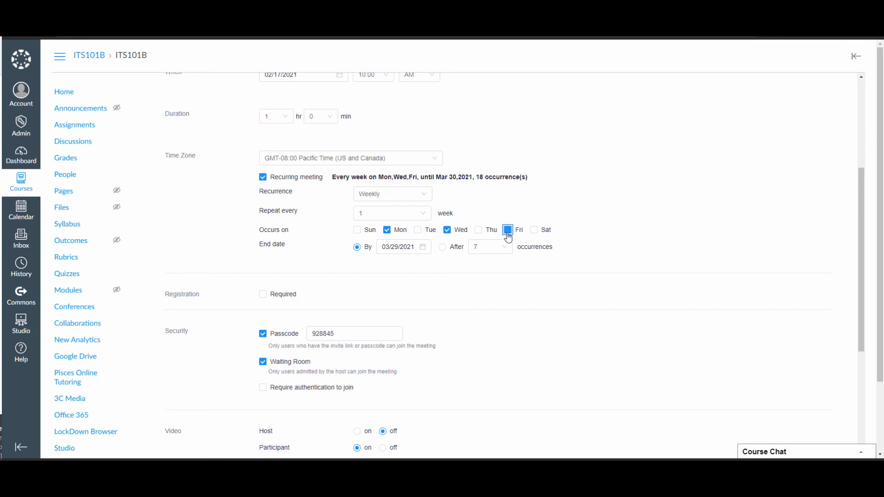
# Set the recurring meeting to end by date, on 05/31/2021.
pyautogui.scroll(3, 514, 216)
pyautogui.click(392, 213)
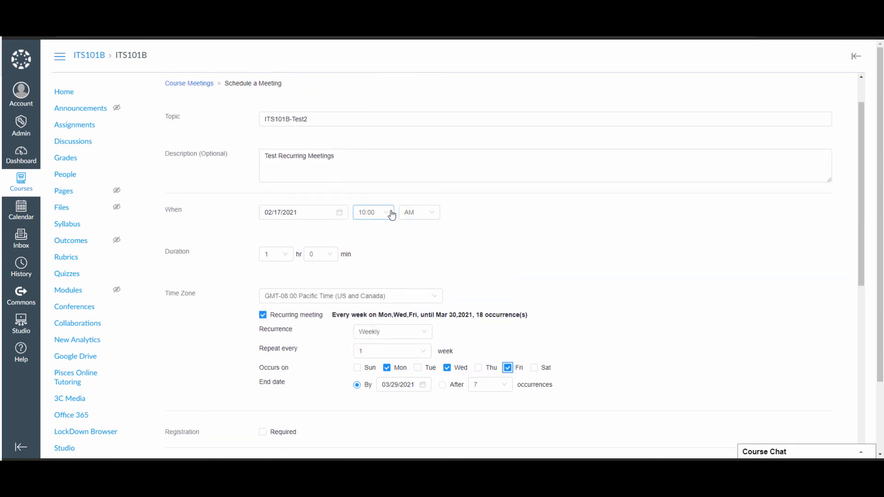
pyautogui.scroll(-3, 576, 220)
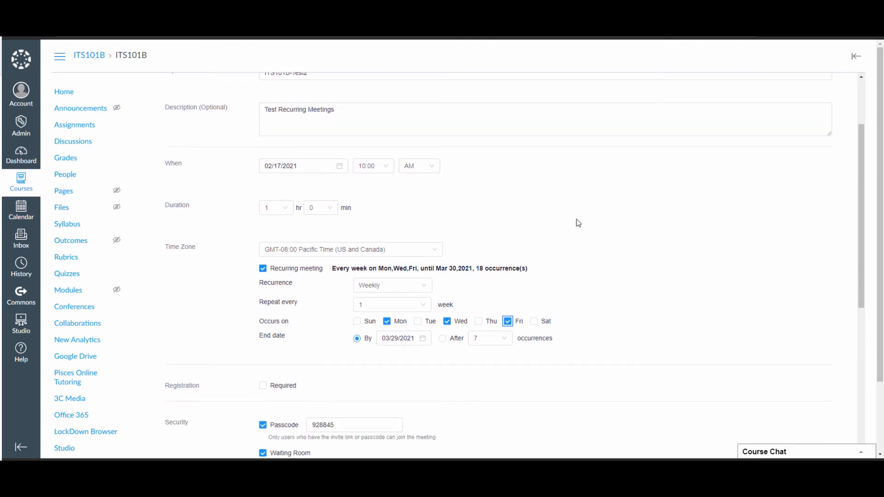
pyautogui.scroll(-2, 579, 224)
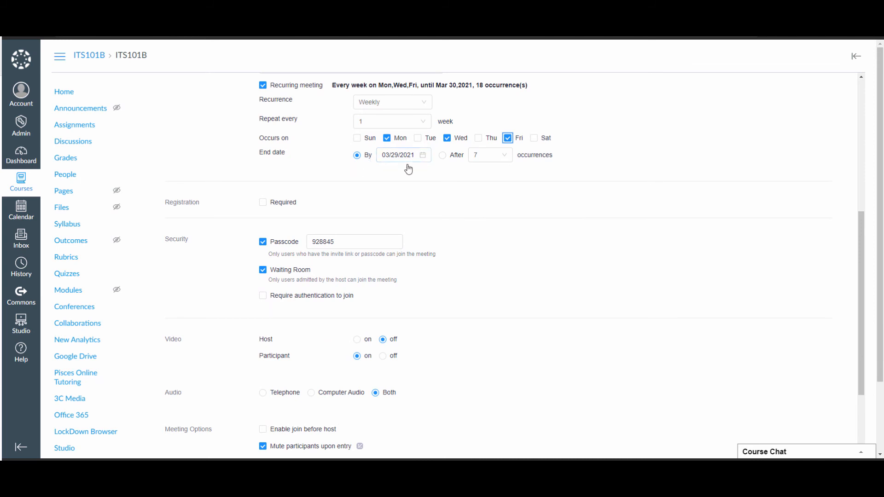
pyautogui.click(444, 157)
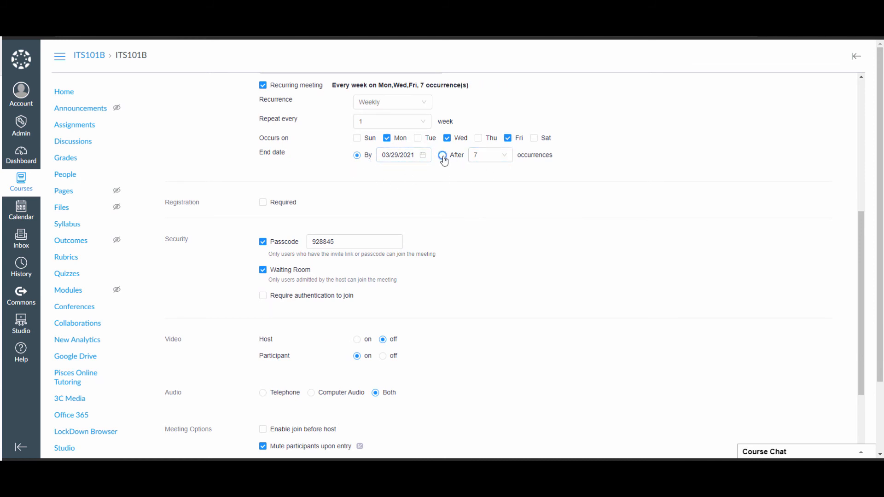
pyautogui.click(357, 158)
pyautogui.click(424, 157)
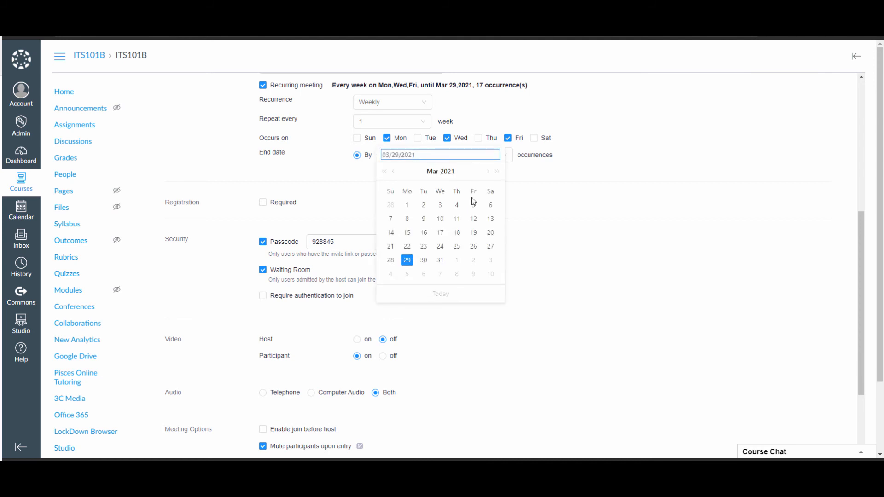
pyautogui.click(487, 171)
pyautogui.click(487, 171)
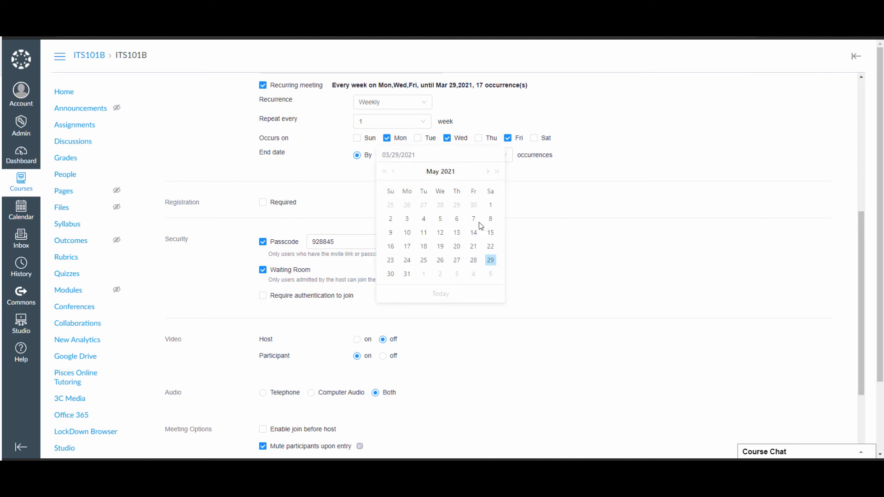
pyautogui.click(407, 274)
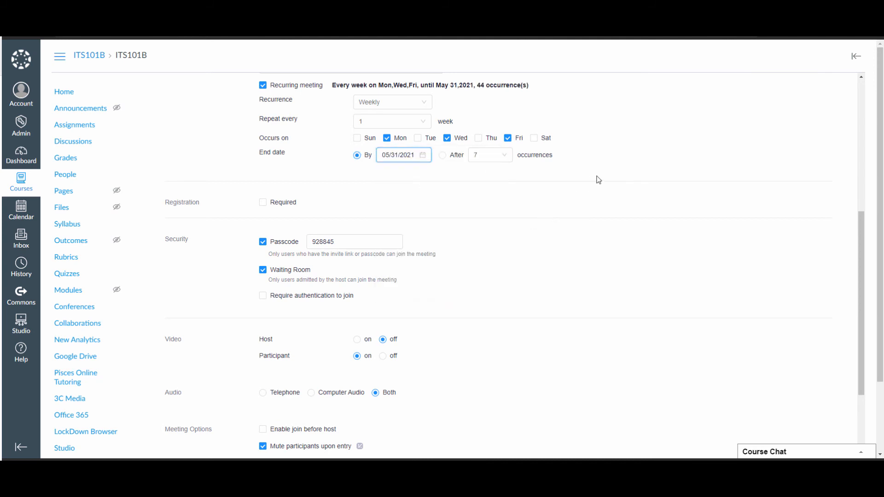
# Review the remaining security, video, audio and meeting options, and save the recurring meeting.
pyautogui.scroll(-1, 661, 154)
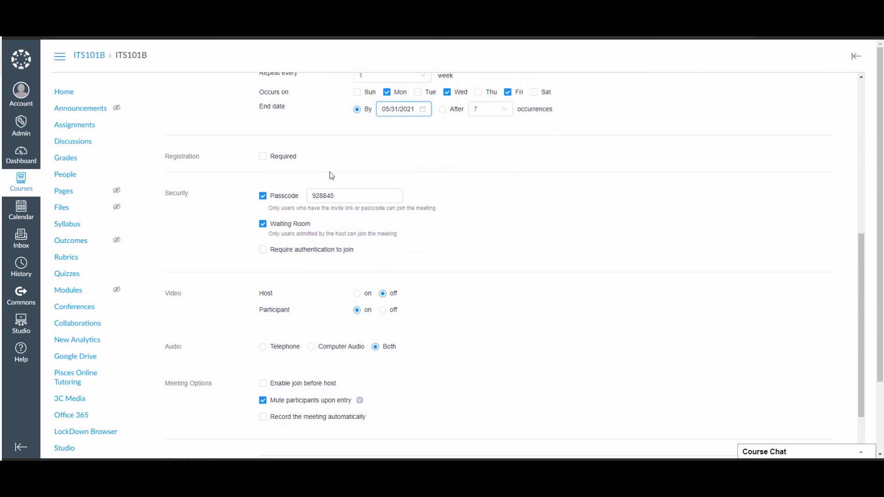
pyautogui.scroll(-2, 678, 267)
pyautogui.scroll(-2, 682, 270)
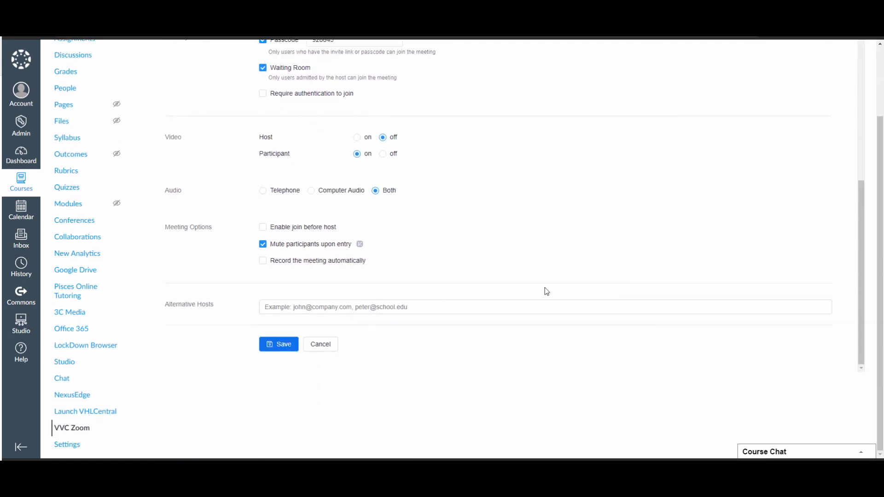
pyautogui.click(279, 345)
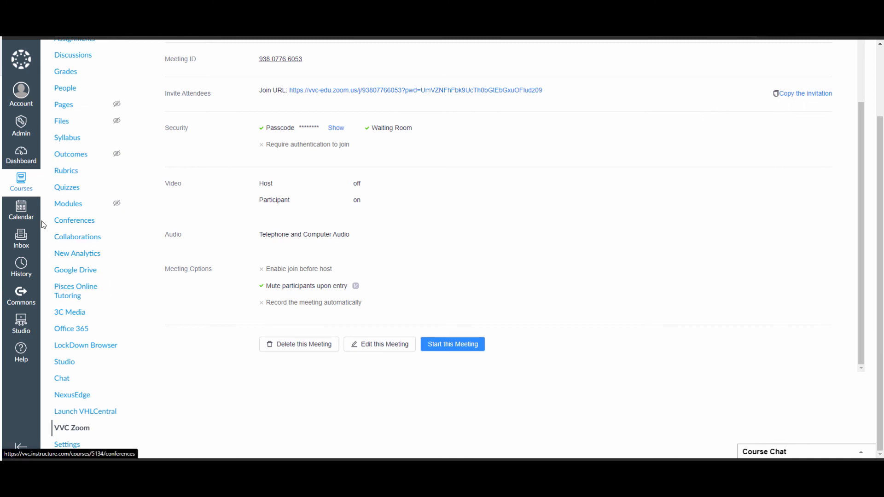
# Check the recurring meetings in the calendar, then open ITS101B in Student View and examine its course calendar.
pyautogui.click(18, 211)
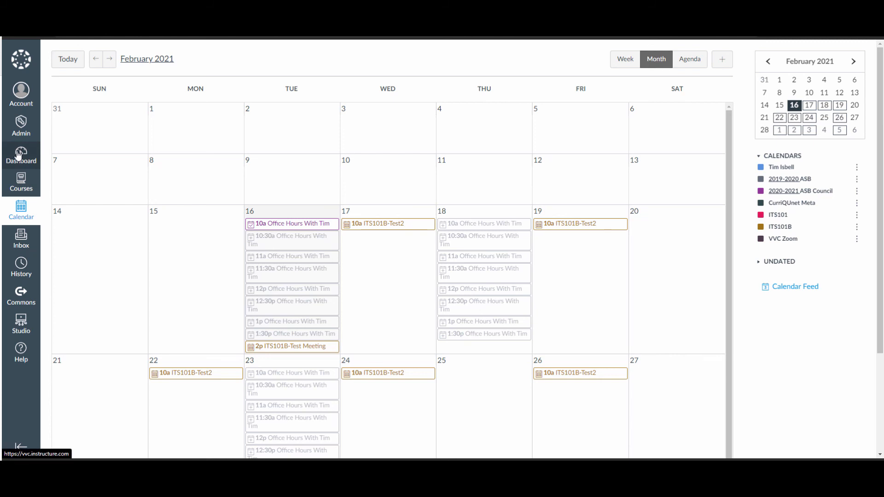
pyautogui.click(33, 181)
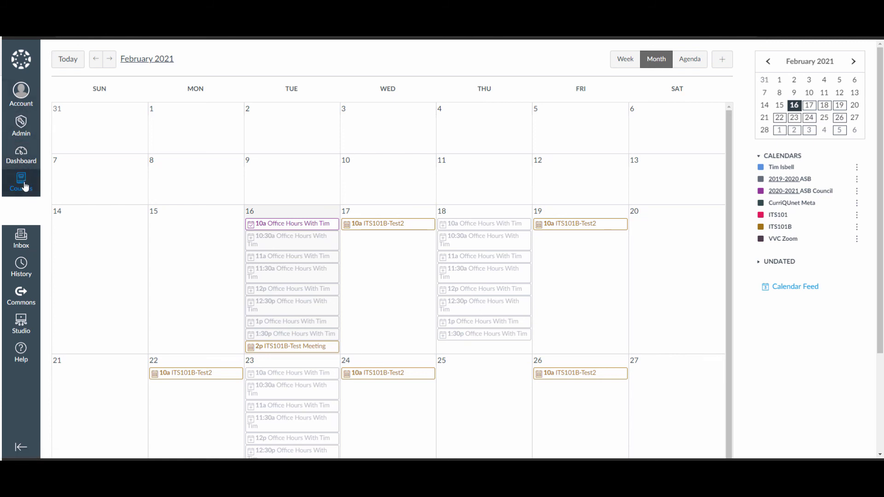
pyautogui.click(72, 121)
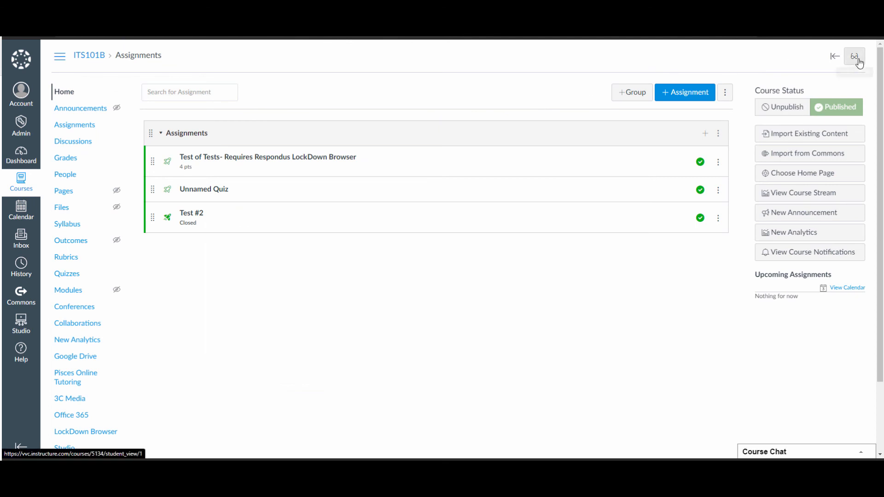
pyautogui.click(857, 61)
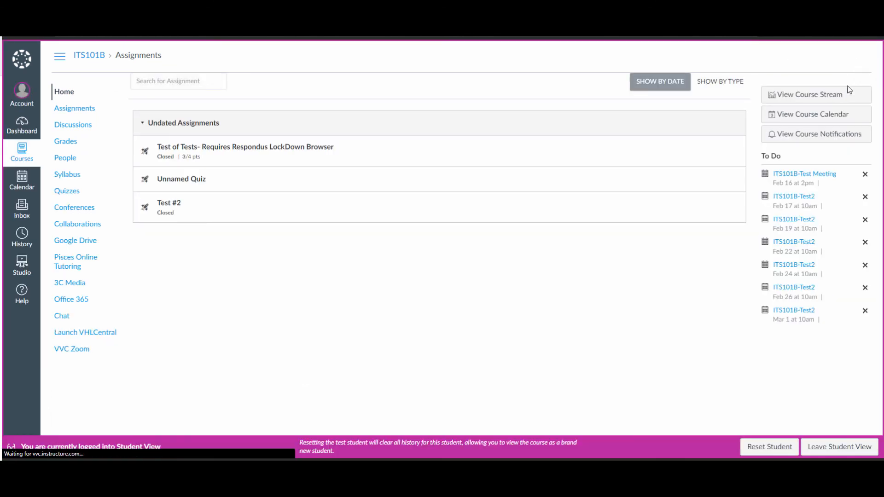
pyautogui.click(824, 115)
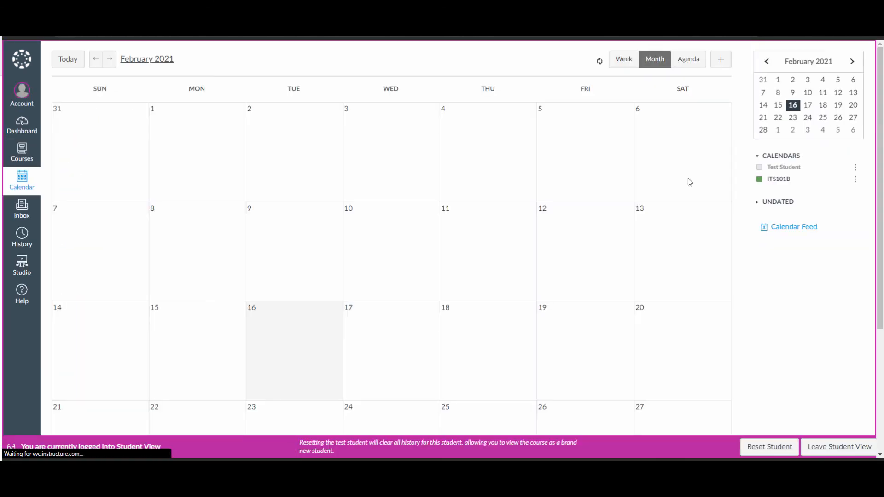
pyautogui.scroll(-3, 560, 322)
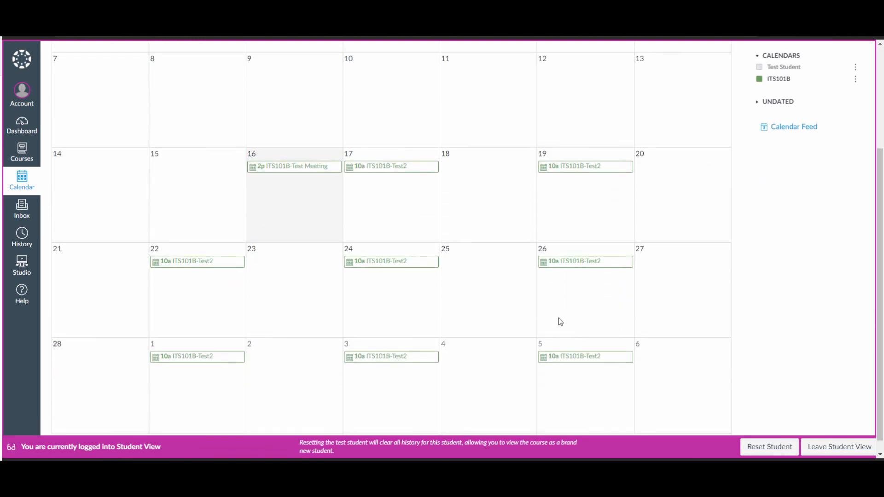
pyautogui.scroll(3, 560, 322)
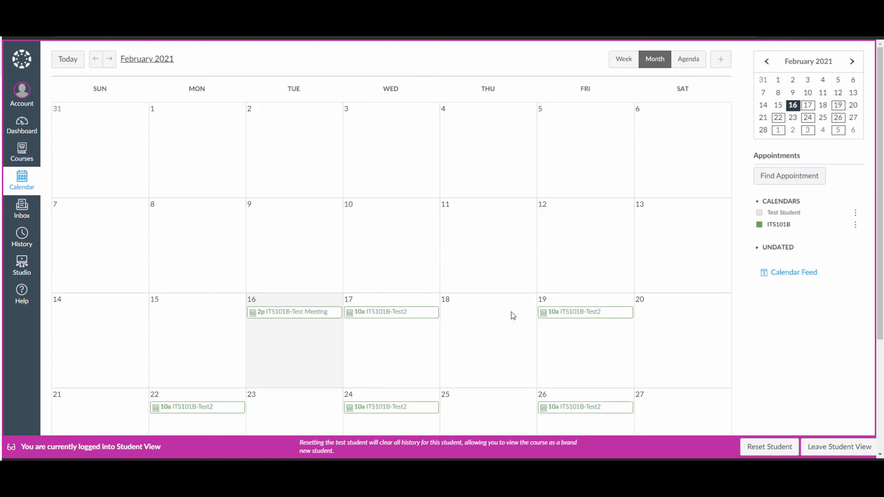